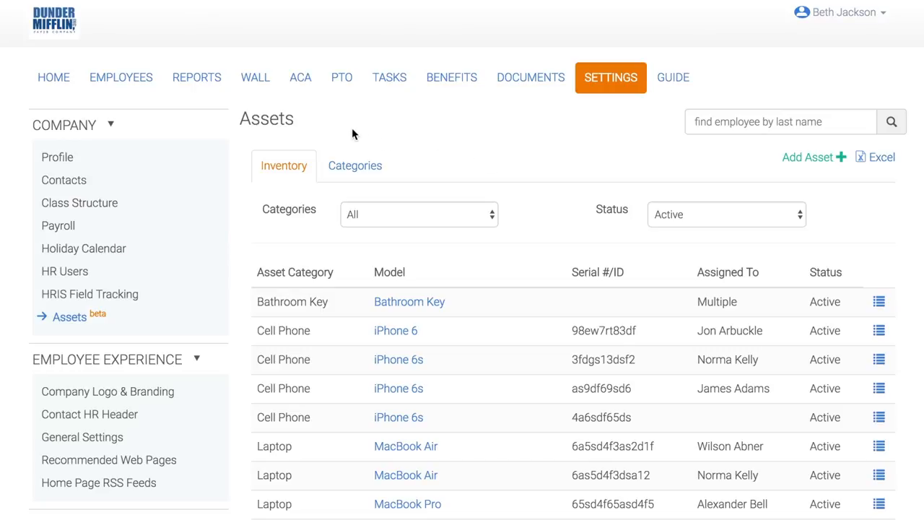
Step: Add a new asset category named Monitors without multiple assignment and save it
click(354, 166)
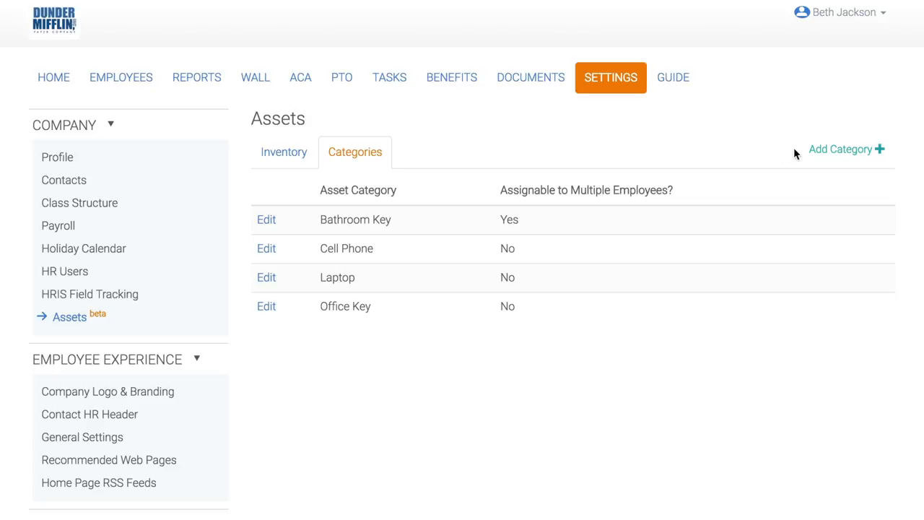
click(833, 151)
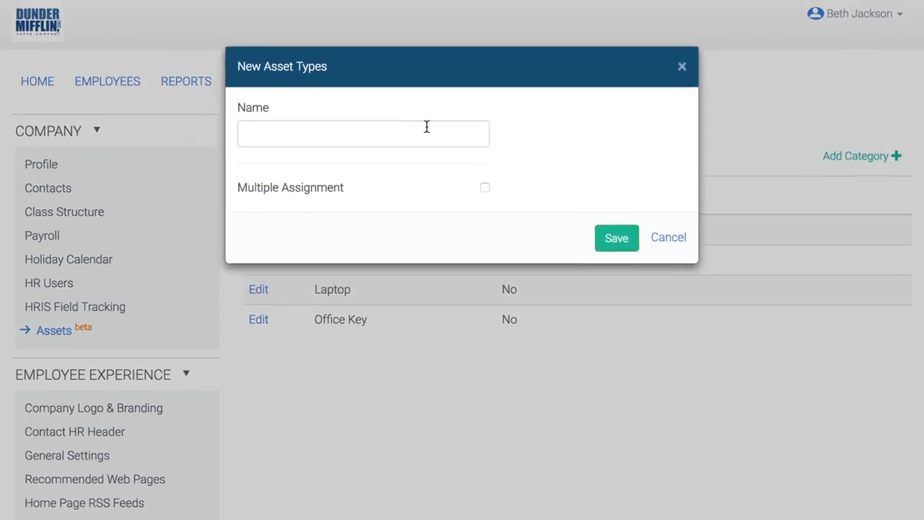
click(357, 158)
text(Monitors)
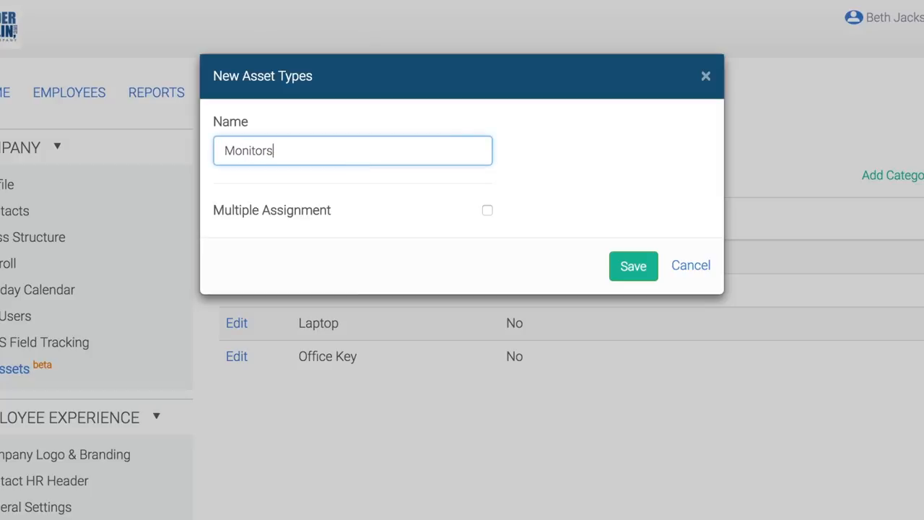
key(Tab)
key(Tab)
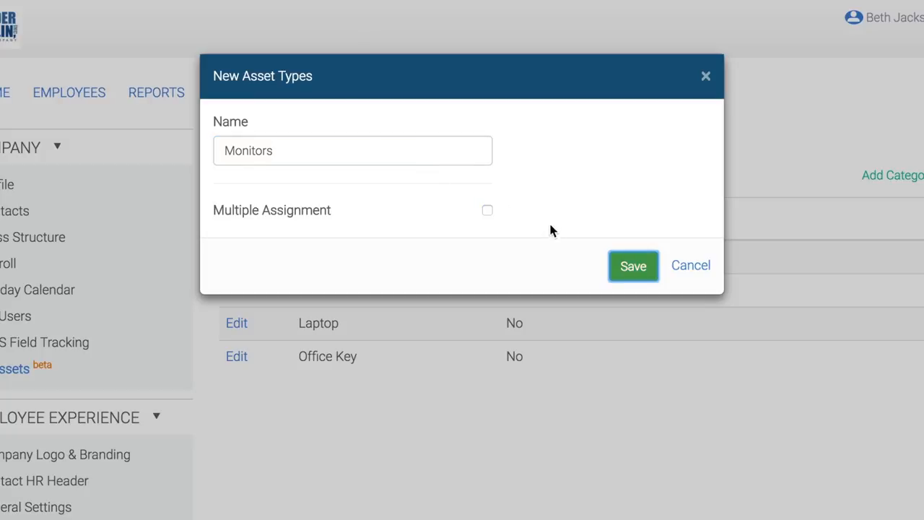
click(630, 267)
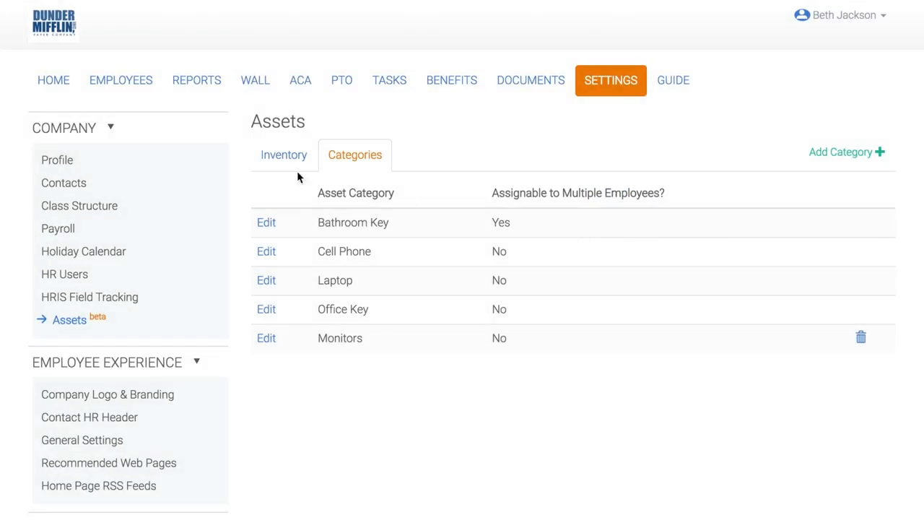
Step: Start a new inventory asset in the Monitors category with model Dell HD and acquisition date 08/30/2016
click(289, 165)
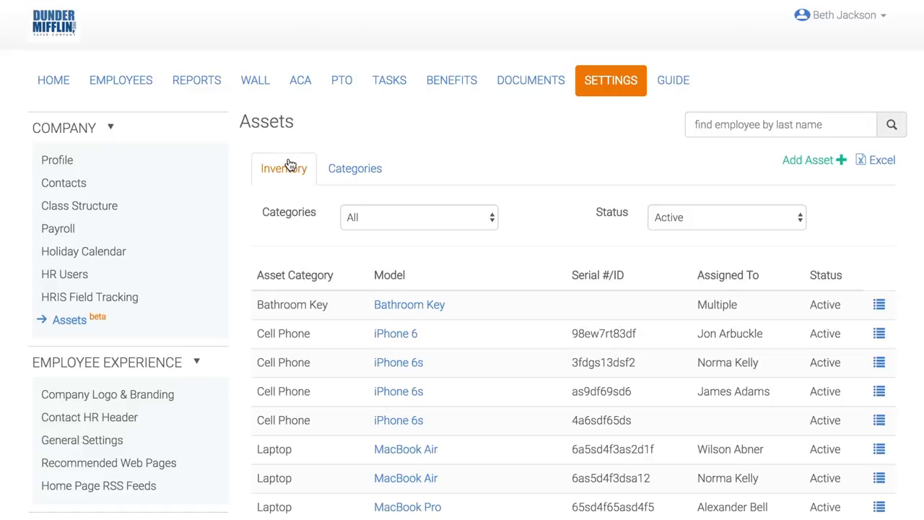
click(796, 163)
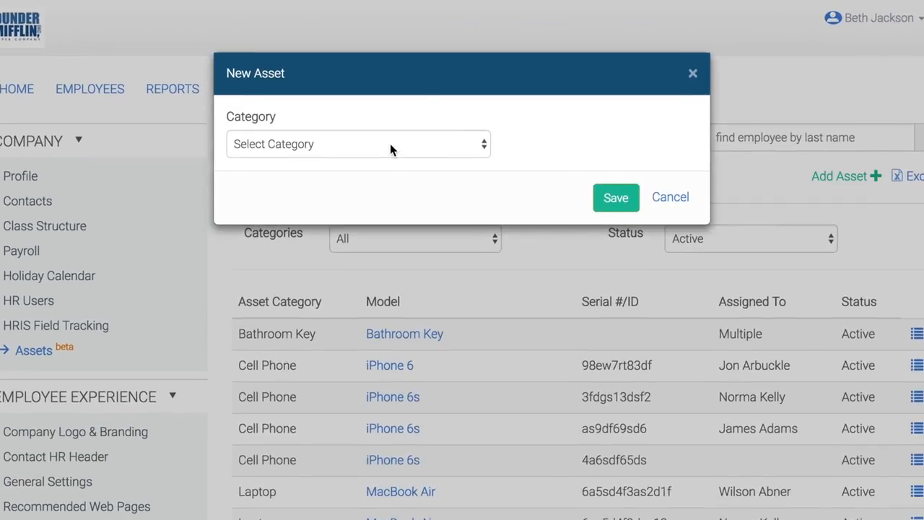
click(389, 149)
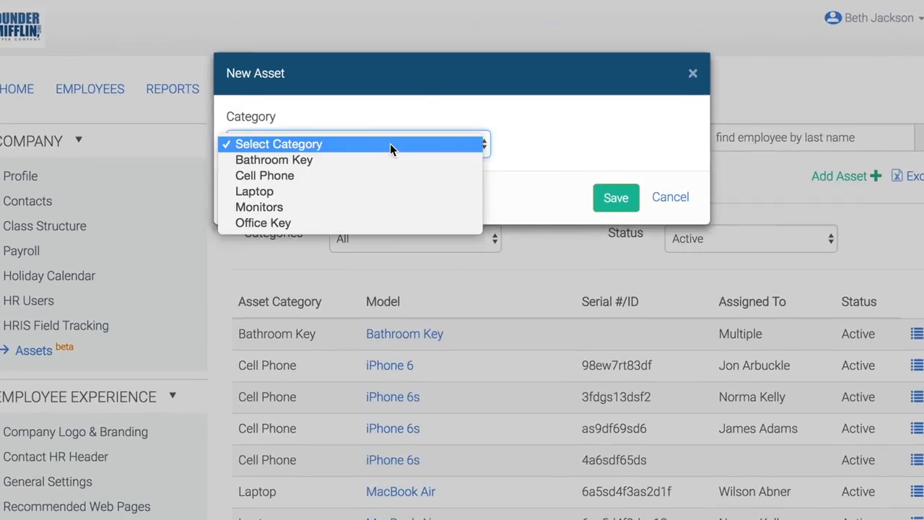
click(356, 207)
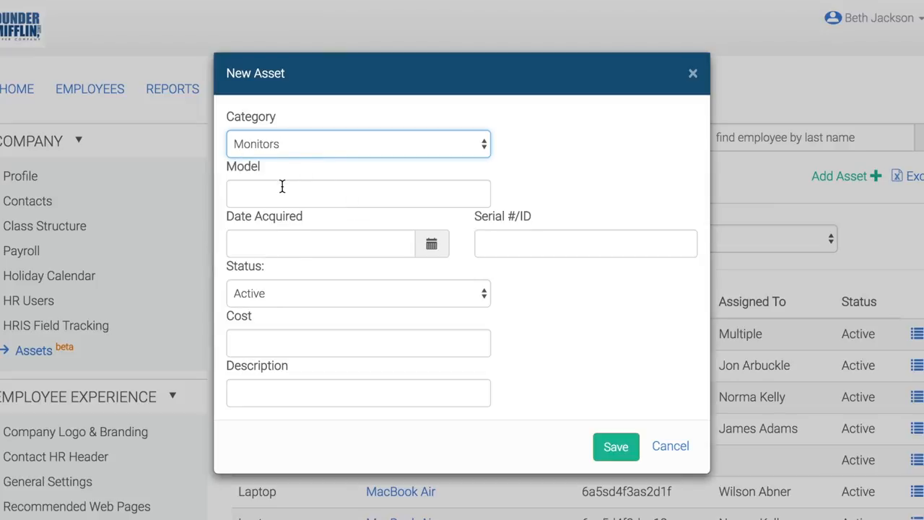
click(282, 187)
text(Dell HD)
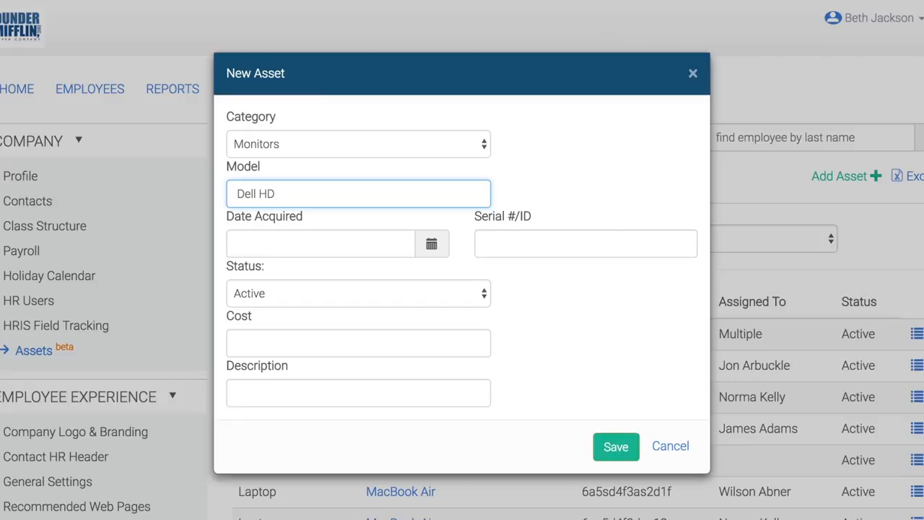
key(Tab)
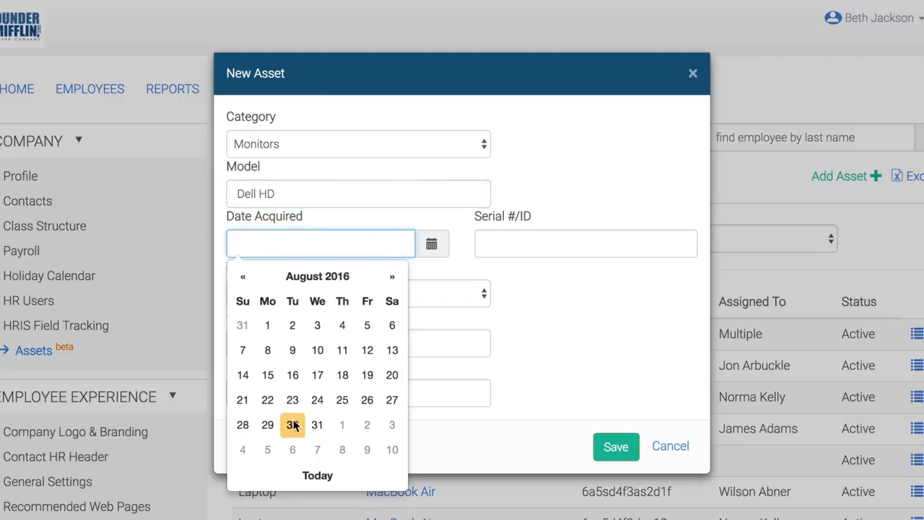
click(293, 426)
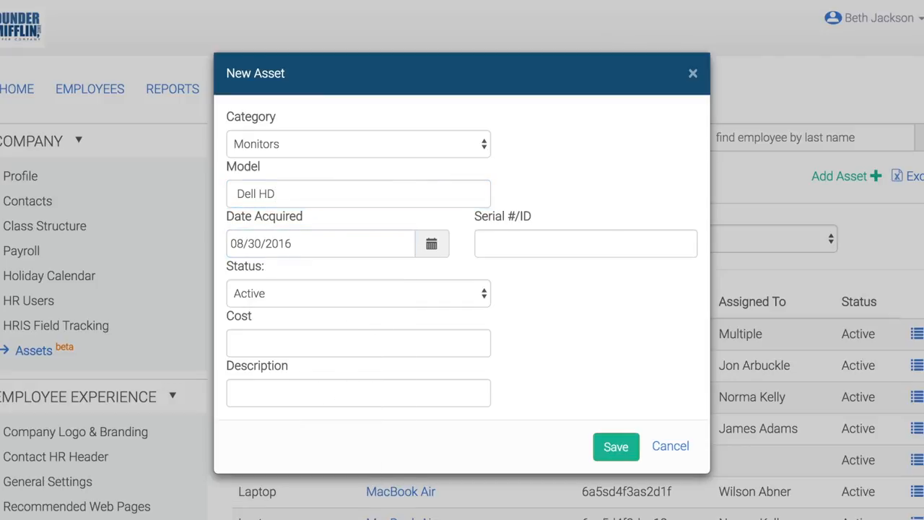
Step: Complete the new asset with serial number 2lk3j432nkklk3, cost 900 and description "Black Dell HD", and save it
click(533, 241)
text(2lk3j432nkklk3)
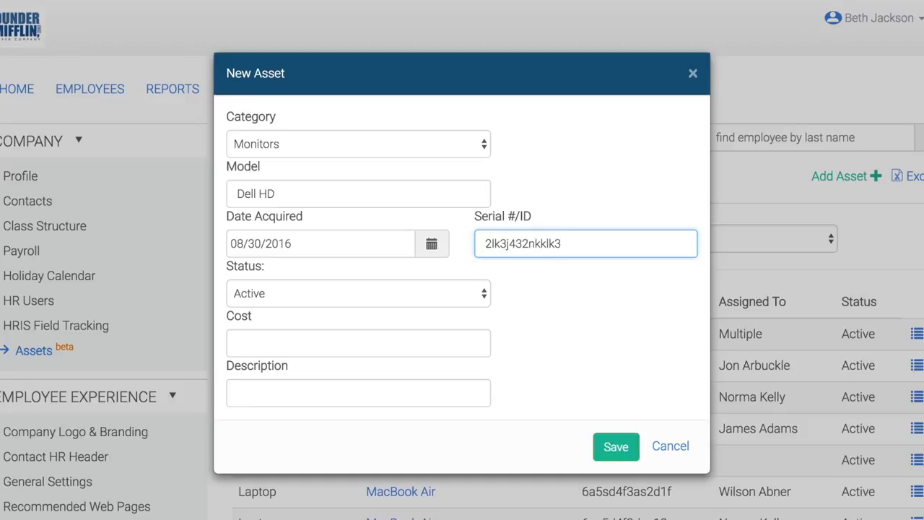
key(Tab)
key(Tab)
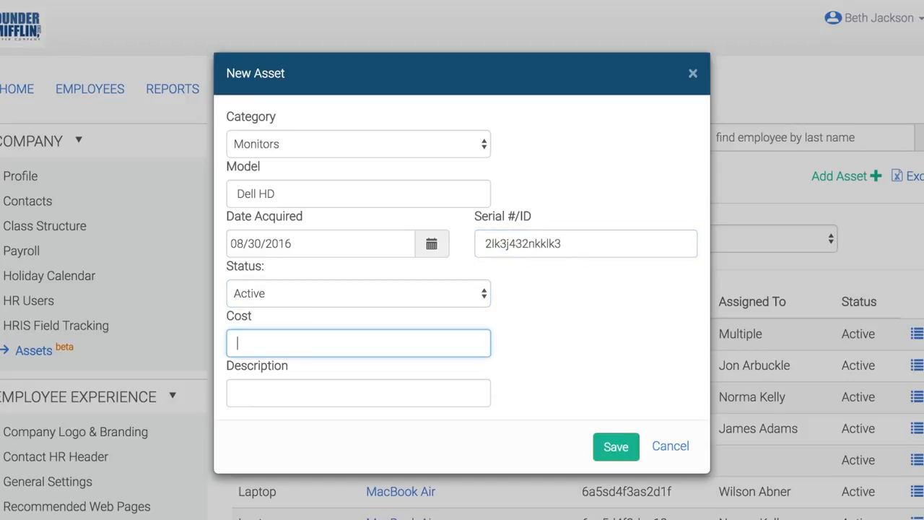
text(900)
key(Tab)
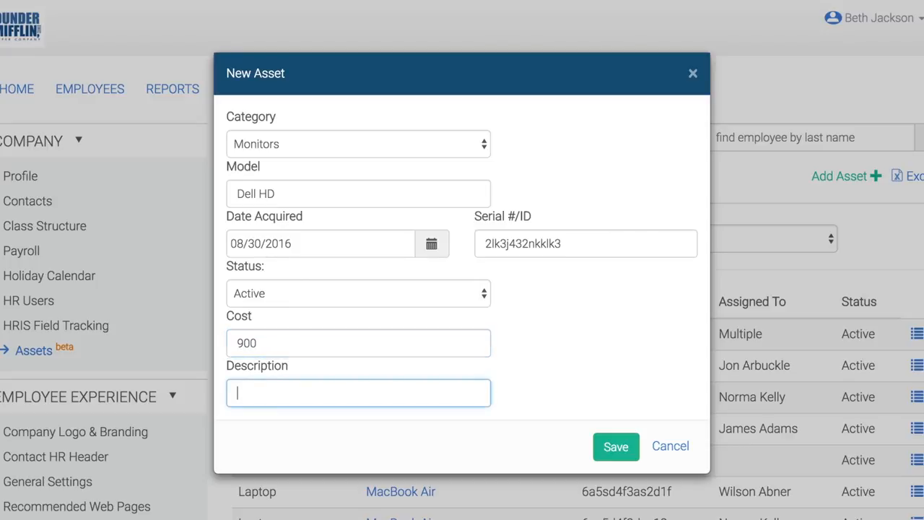
text(Black Del)
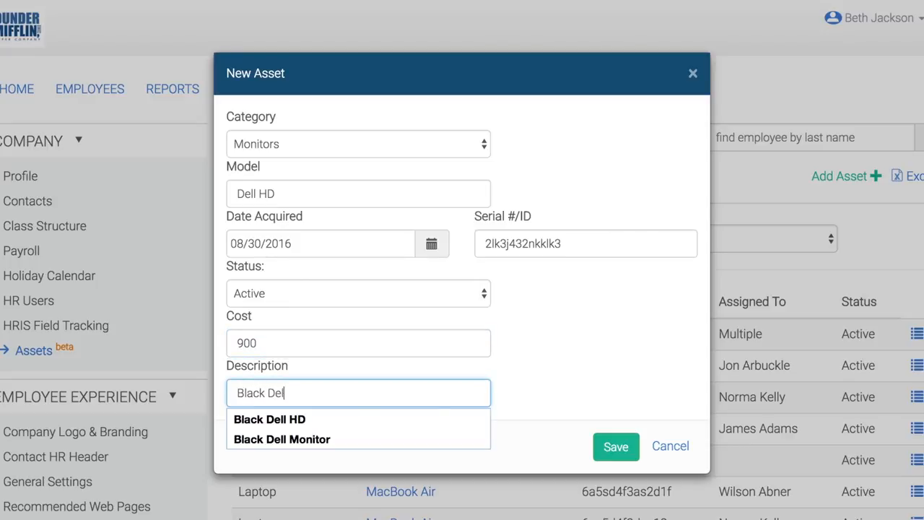
text(l HD)
key(Tab)
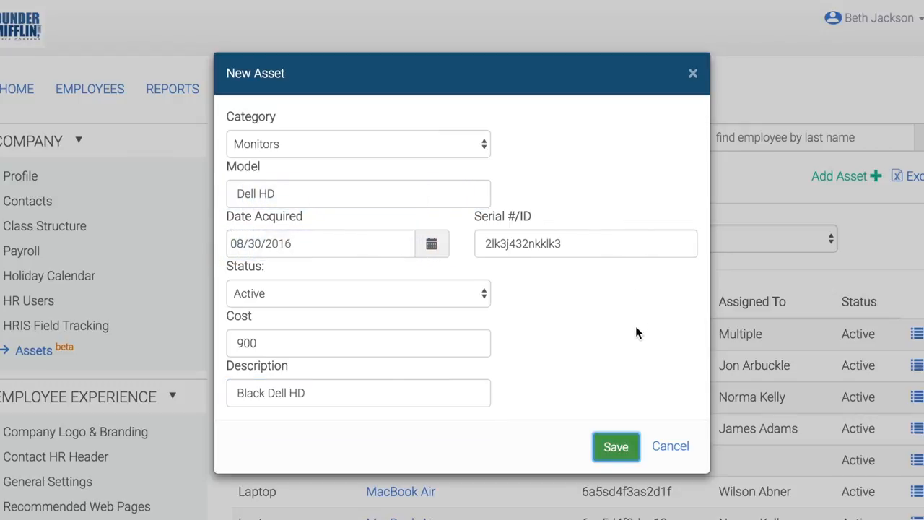
click(614, 448)
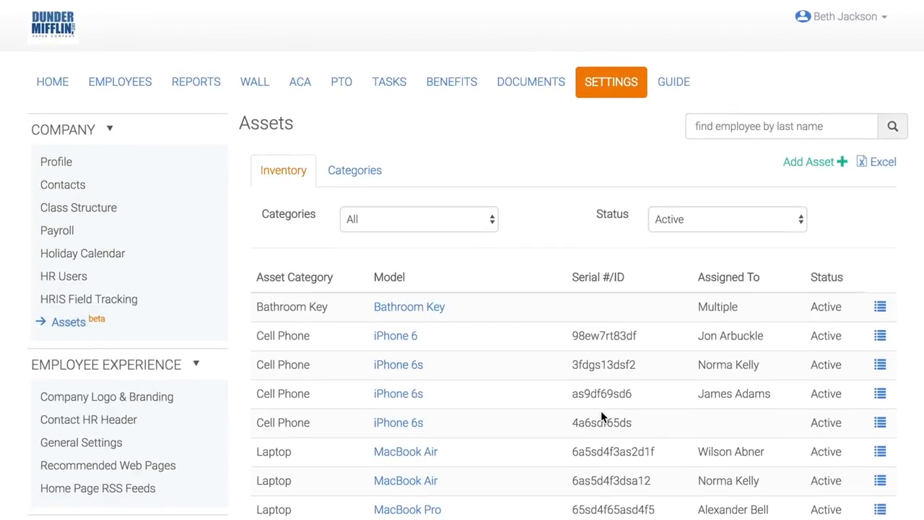
Step: Assign the Dell HD monitor to an employee found by last name, with 08/30/2016 as the assignment date
scroll(600, 409, down, 3)
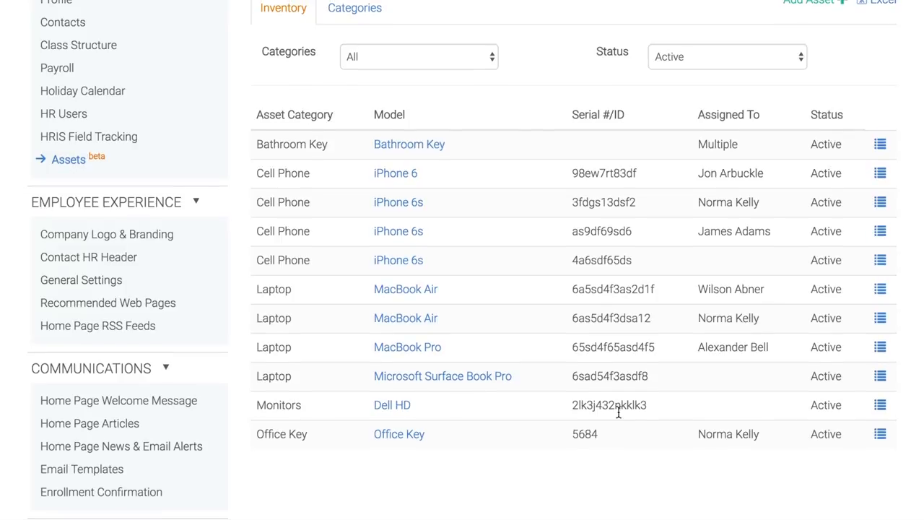
click(880, 406)
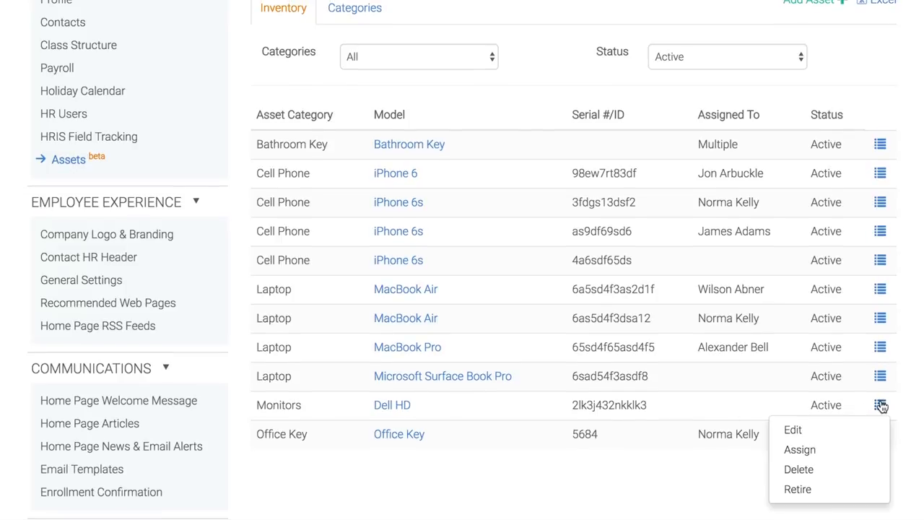
click(832, 454)
click(433, 133)
text(kelly)
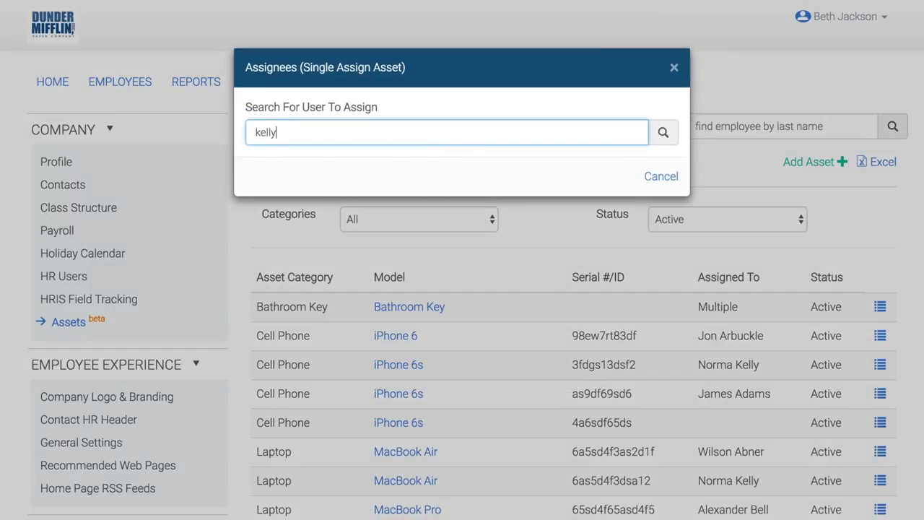
key(Down)
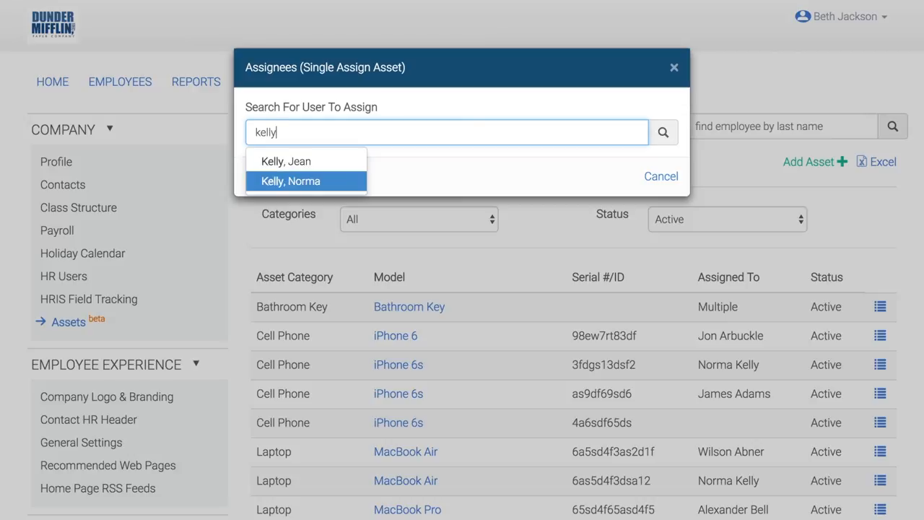
key(Return)
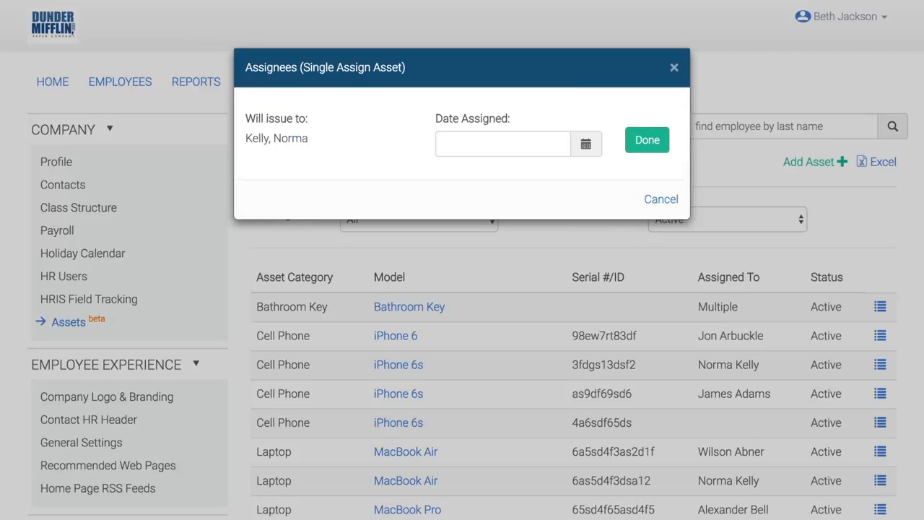
click(528, 138)
click(497, 310)
click(645, 147)
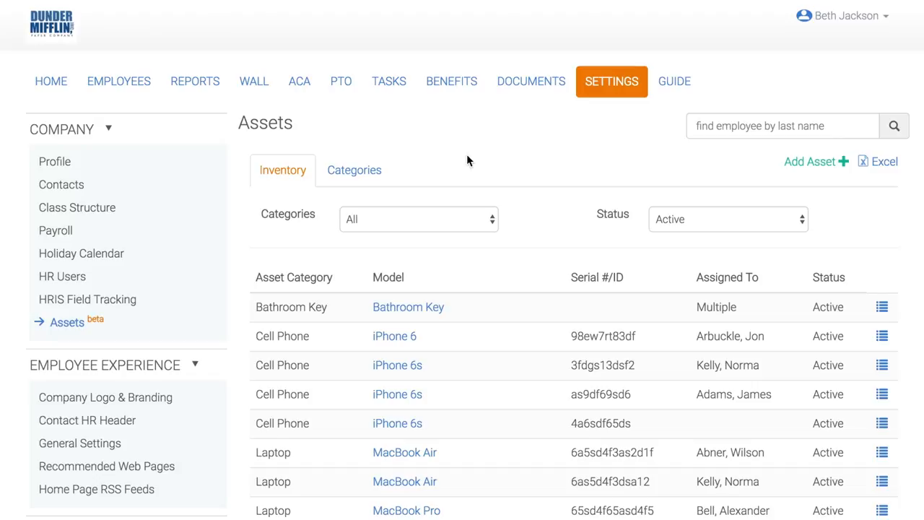
Step: Look up the same employee by last name to view all assets assigned to them
click(740, 127)
text(kelly)
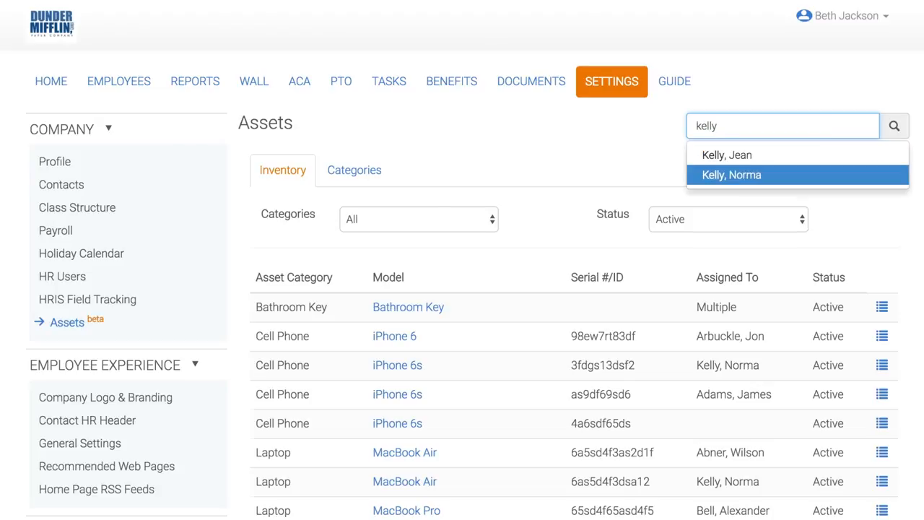
key(Return)
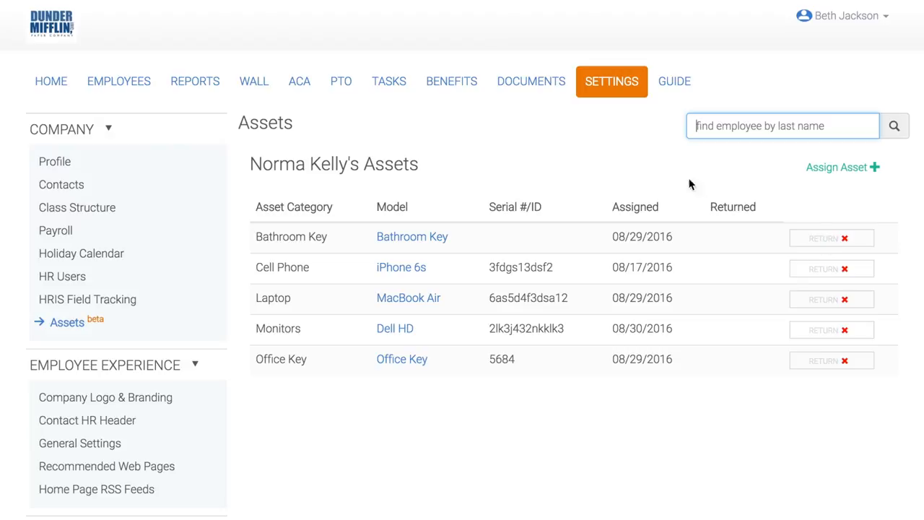
Step: Return to the full asset inventory and review the details and history of the iPhone 6s with serial 3fdgs13dsf2
click(67, 330)
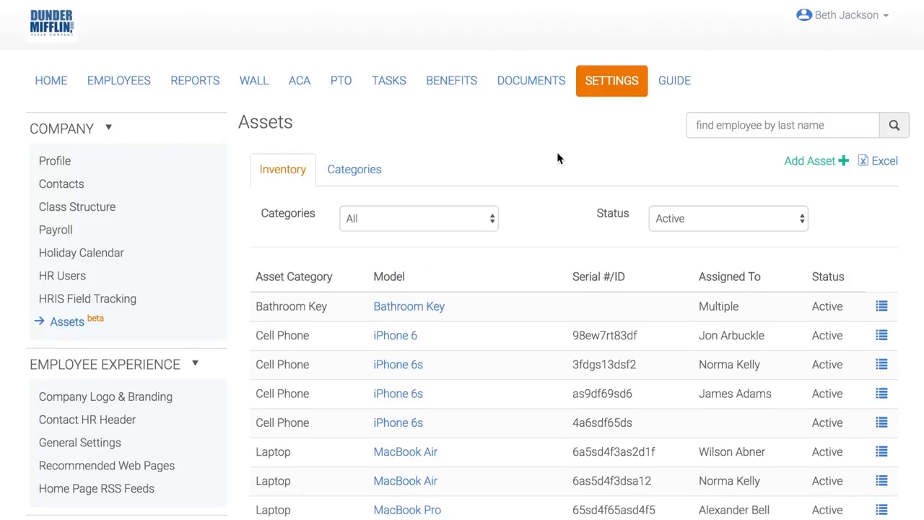
scroll(556, 153, down, 2)
scroll(557, 153, down, 1)
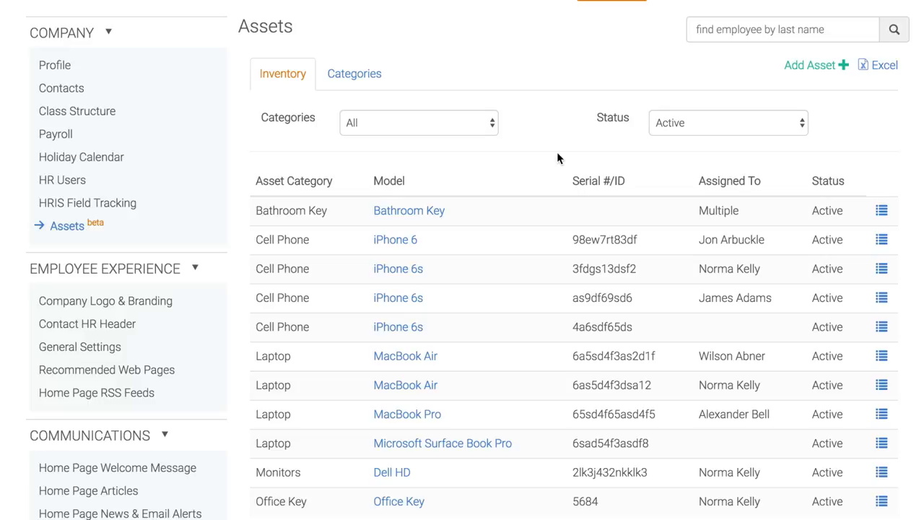
click(406, 269)
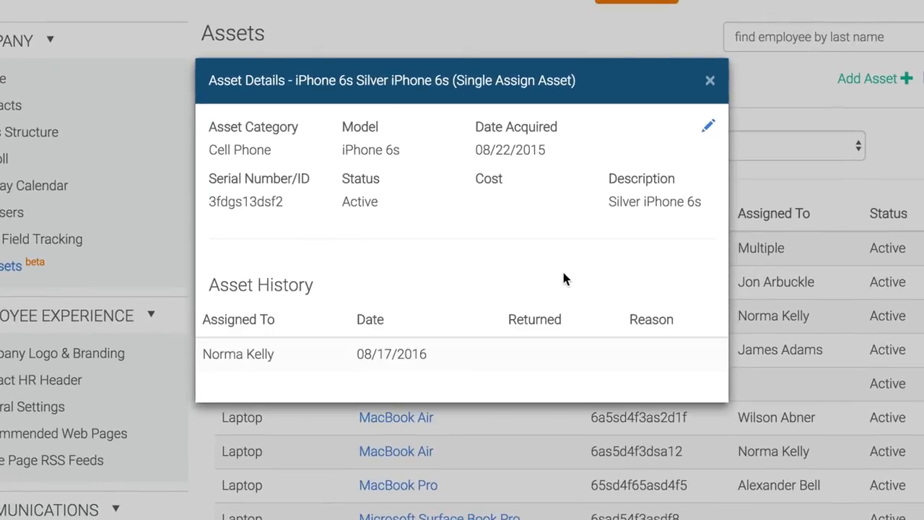
click(710, 85)
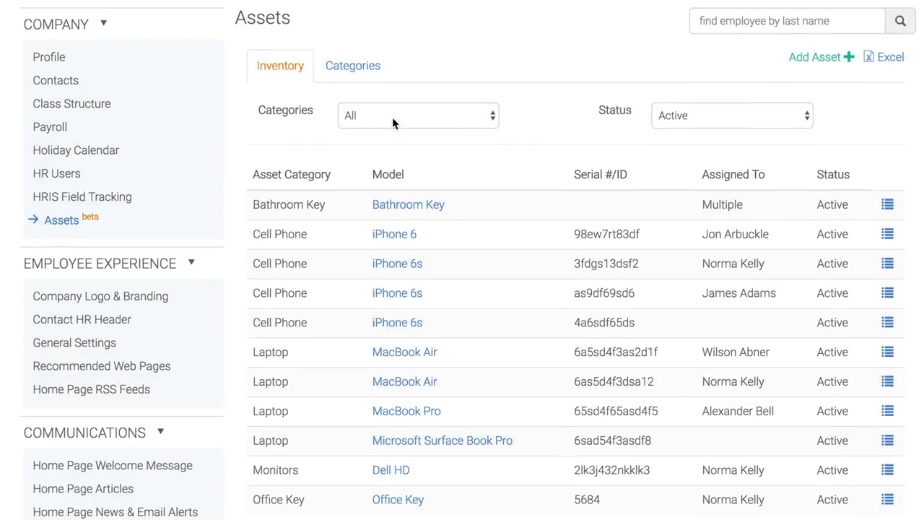
Step: Review the available category and status filter options for the asset inventory
click(392, 123)
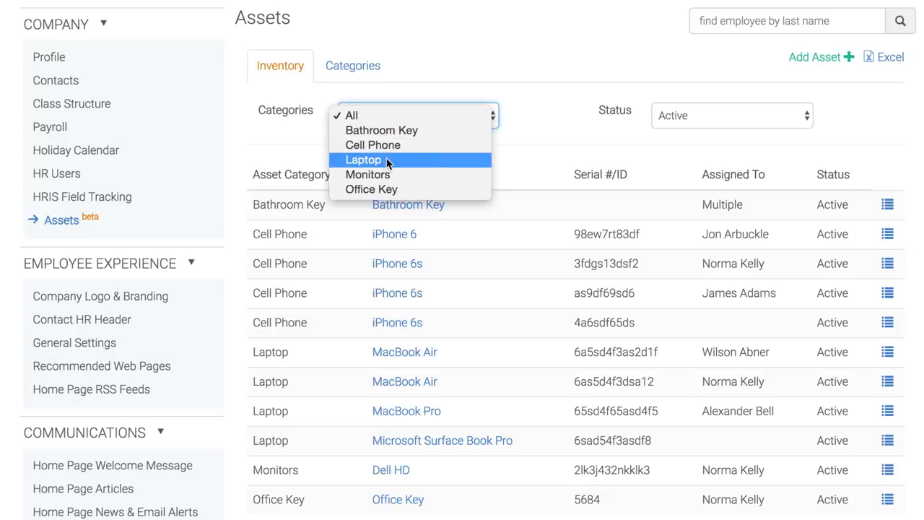
click(557, 136)
click(741, 119)
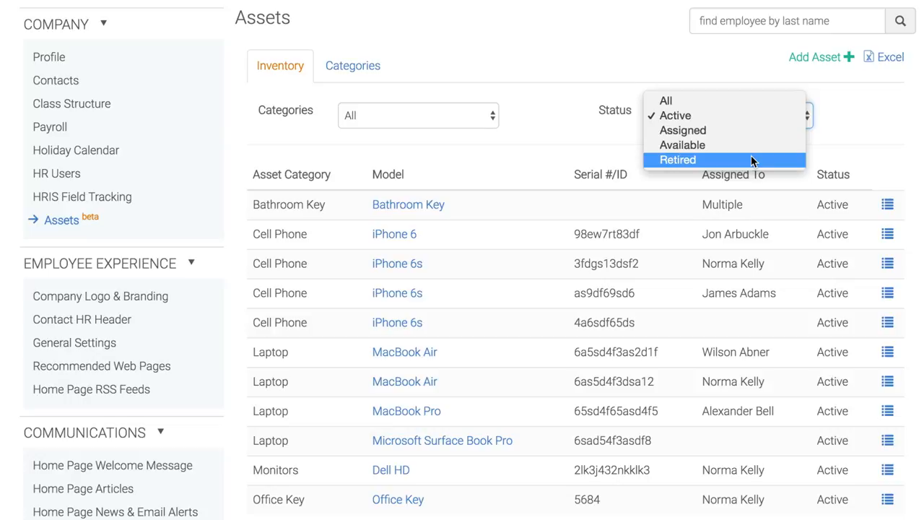
click(547, 126)
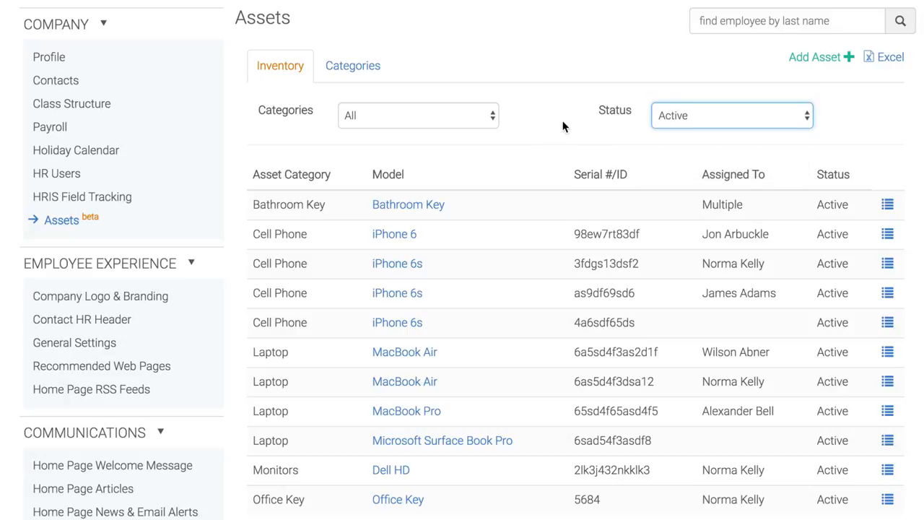
Step: Return the assigned iPhone 6s with serial 3fdgs13dsf2, using return date 08/30/2016 and the reason Returned To Inventory
scroll(563, 127, up, 2)
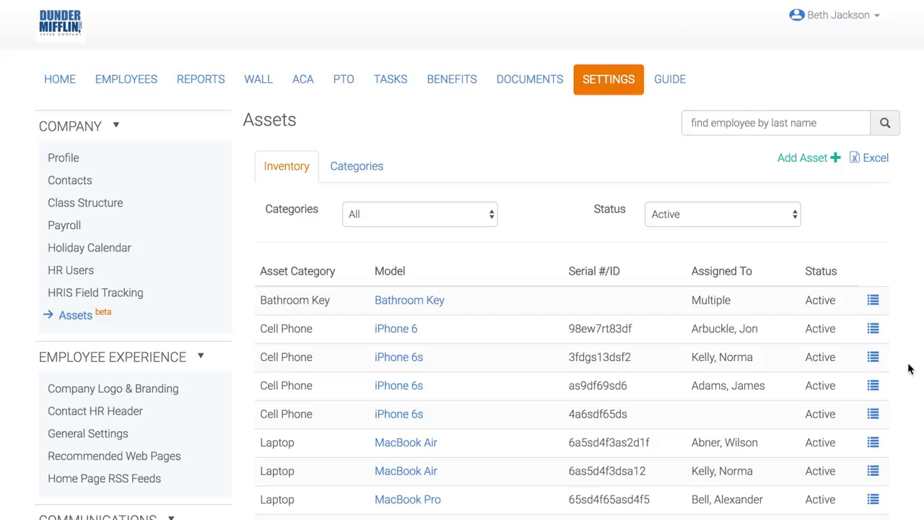
click(873, 359)
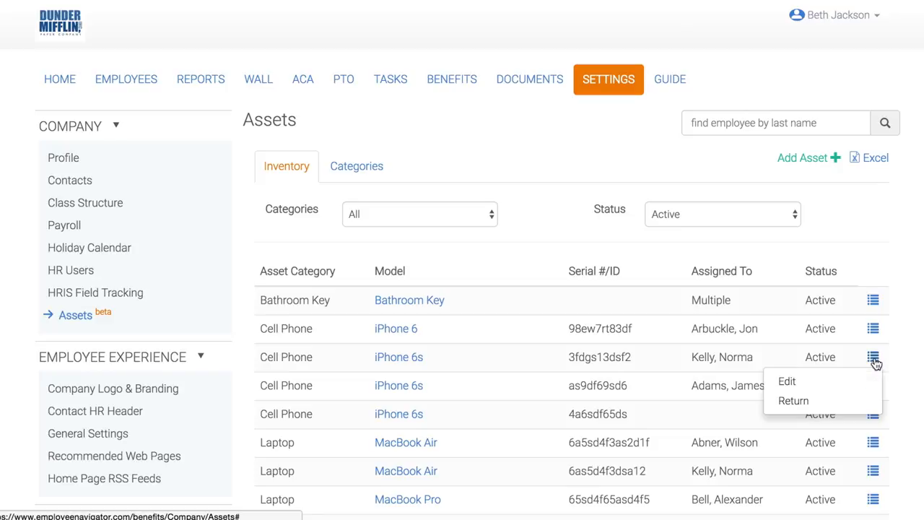
click(822, 401)
click(595, 205)
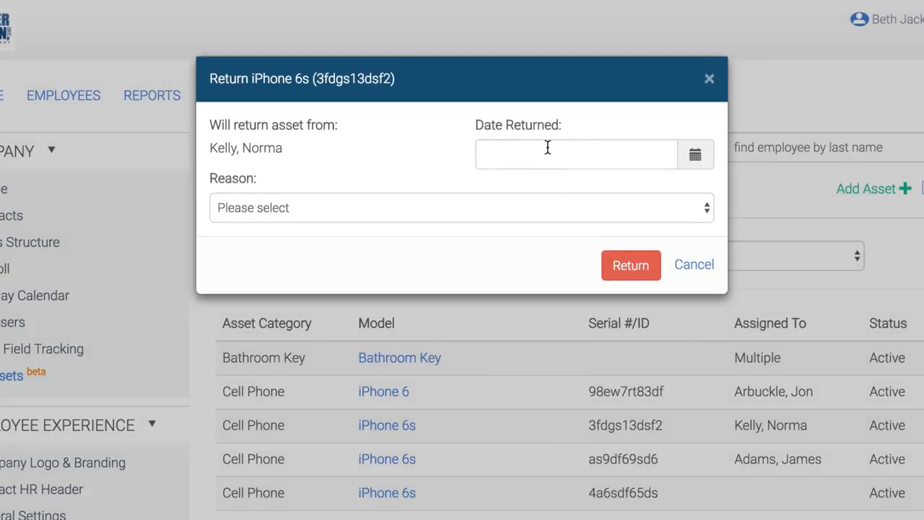
click(547, 147)
click(545, 292)
click(364, 209)
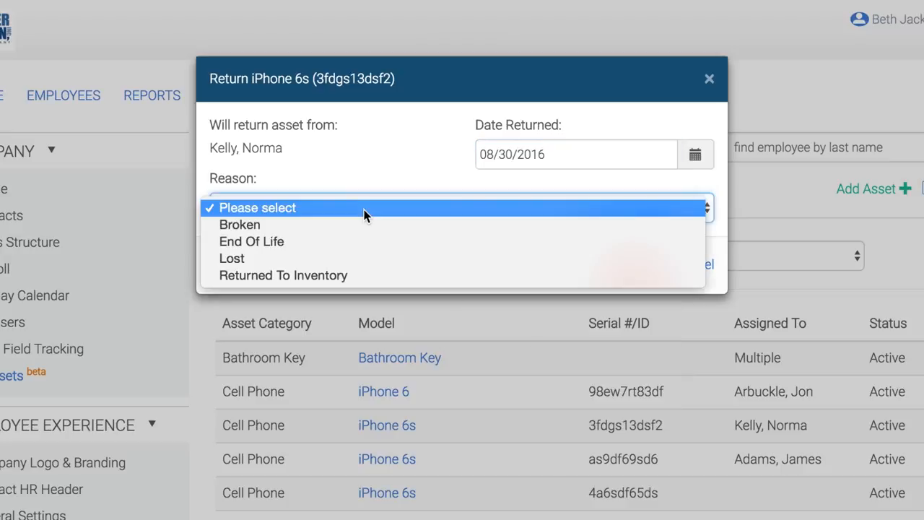
click(378, 275)
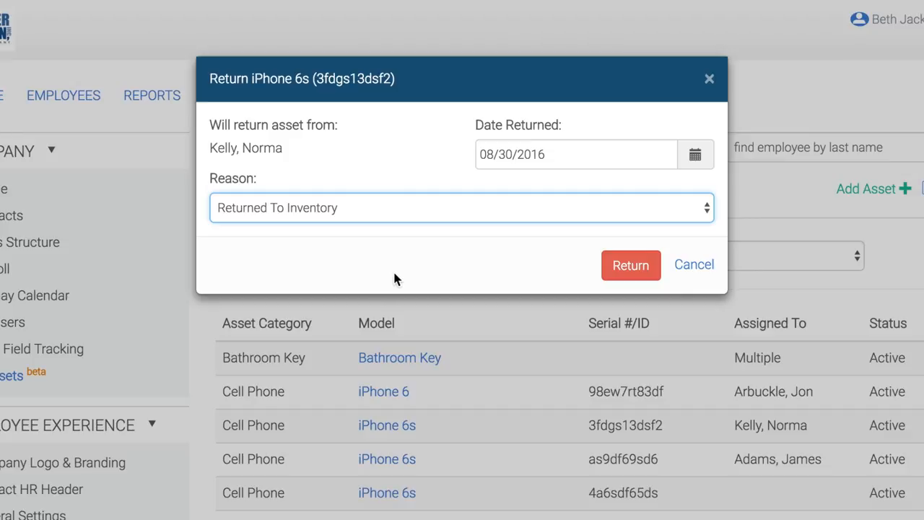
click(631, 267)
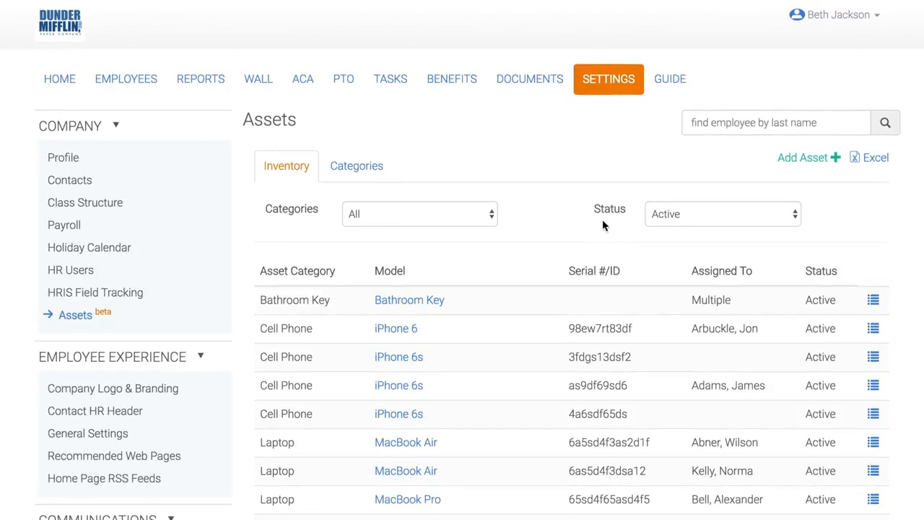
Step: Look up the same employee's assets by last name and view the return form for the Bathroom Key without returning it
click(768, 122)
text(kelly)
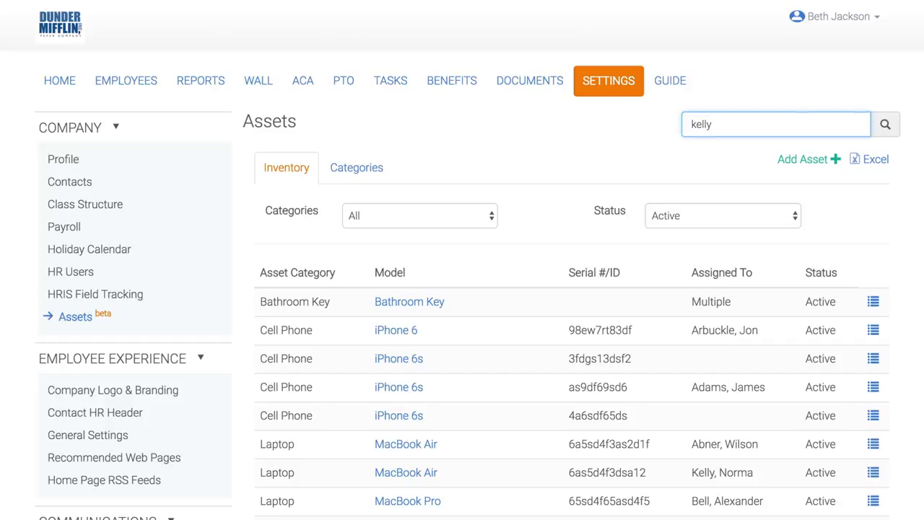
key(Down)
key(Return)
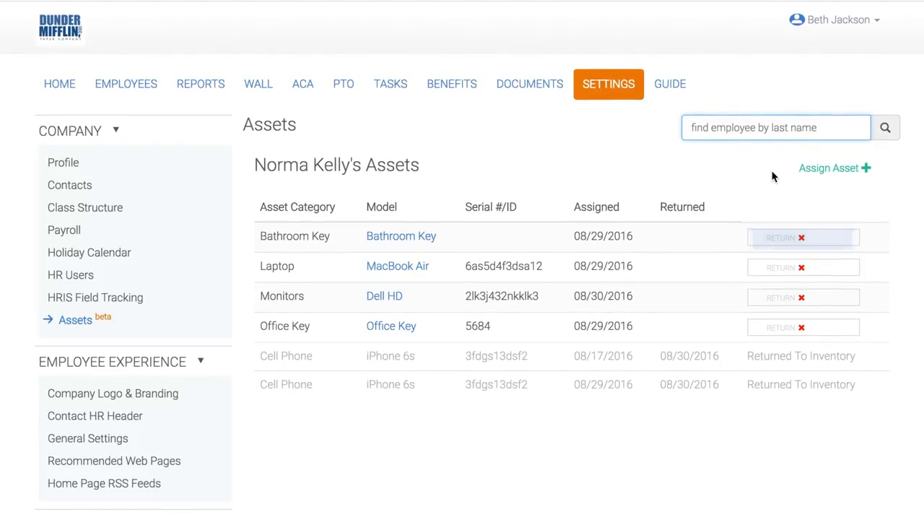
click(777, 238)
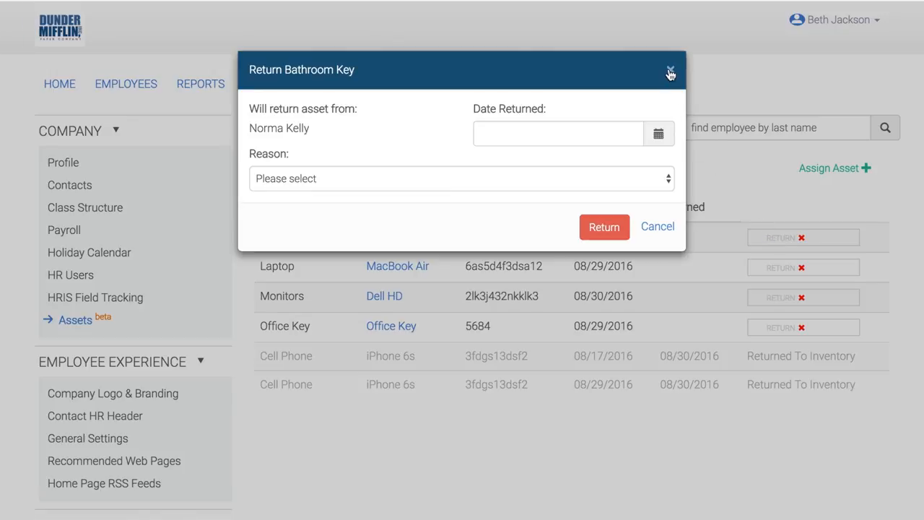
click(670, 71)
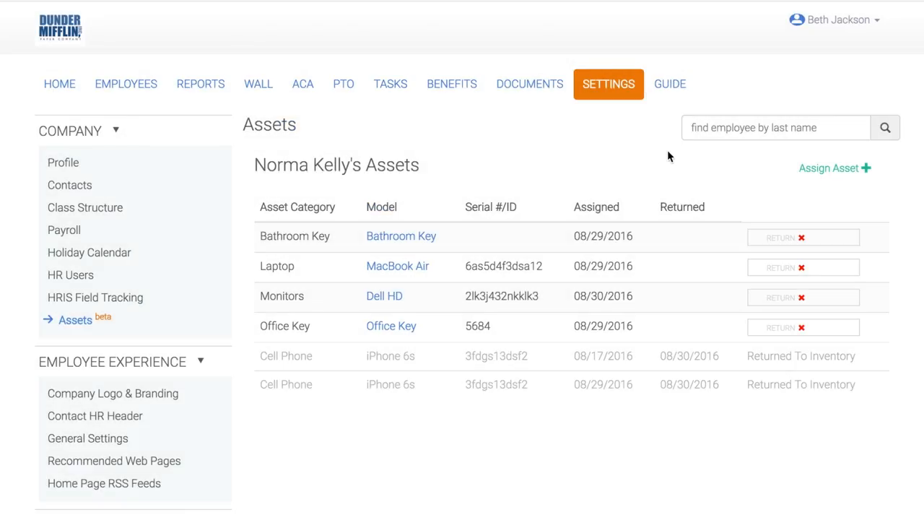
Step: Find the employee by last name from the home page and open the Terminate Employment action on their record
click(62, 85)
click(114, 130)
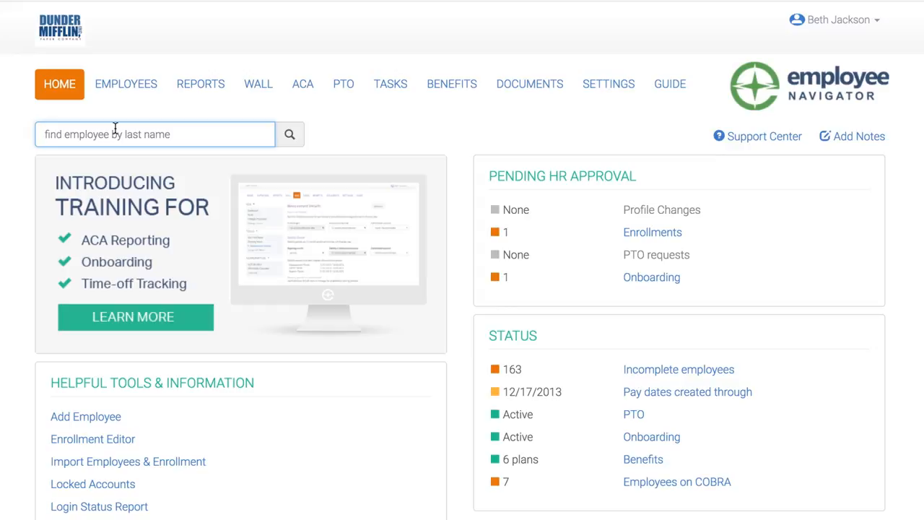
text(kelly)
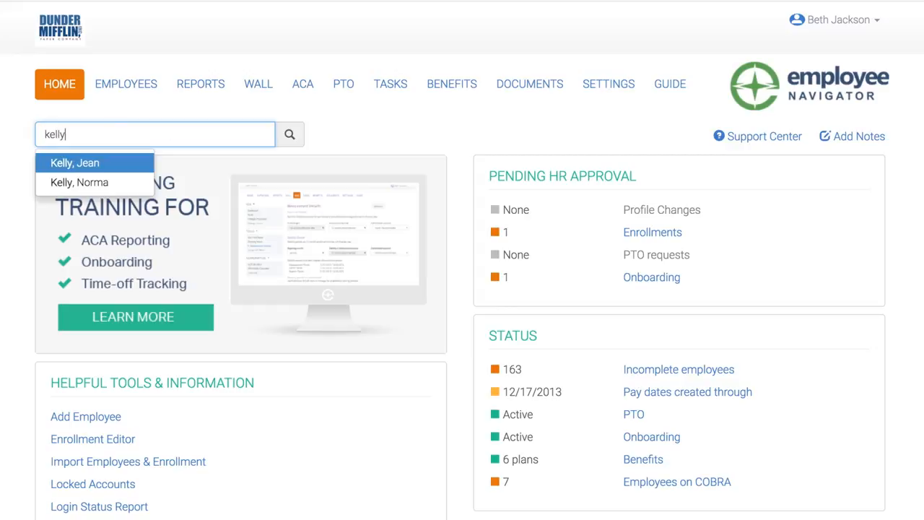
key(Down)
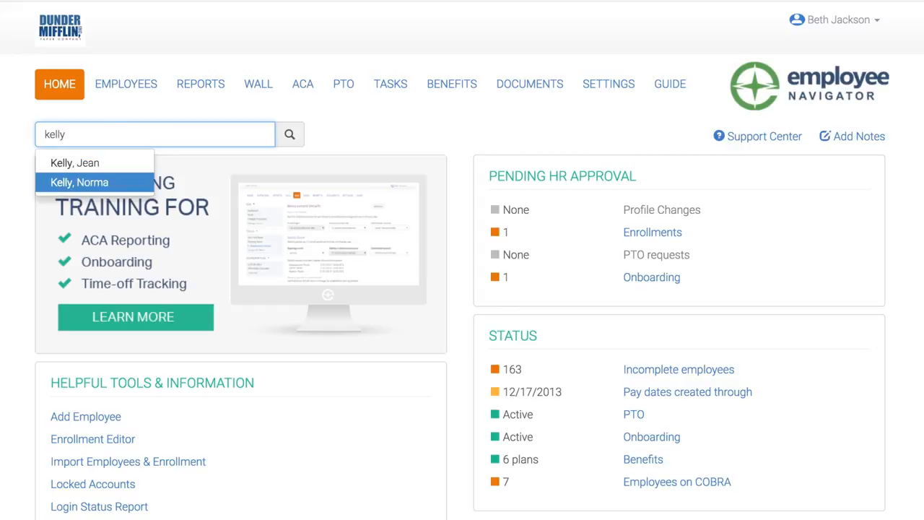
key(Return)
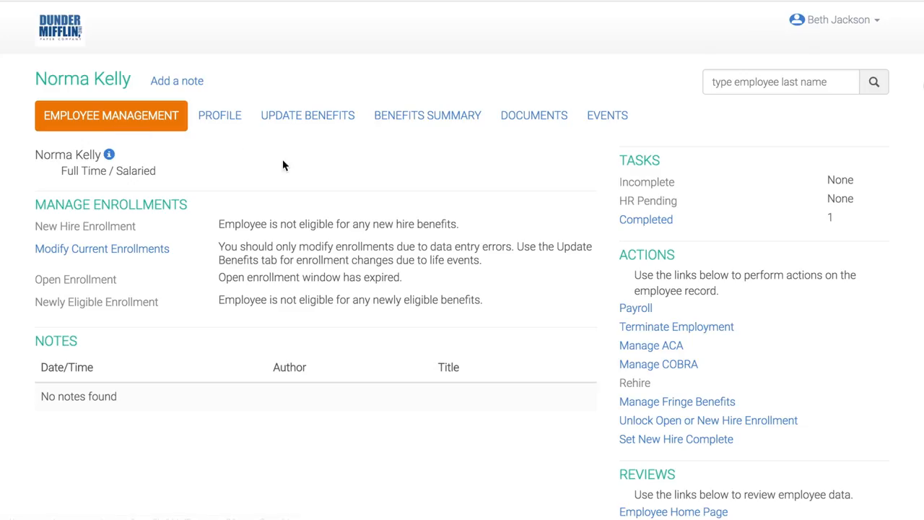
click(690, 329)
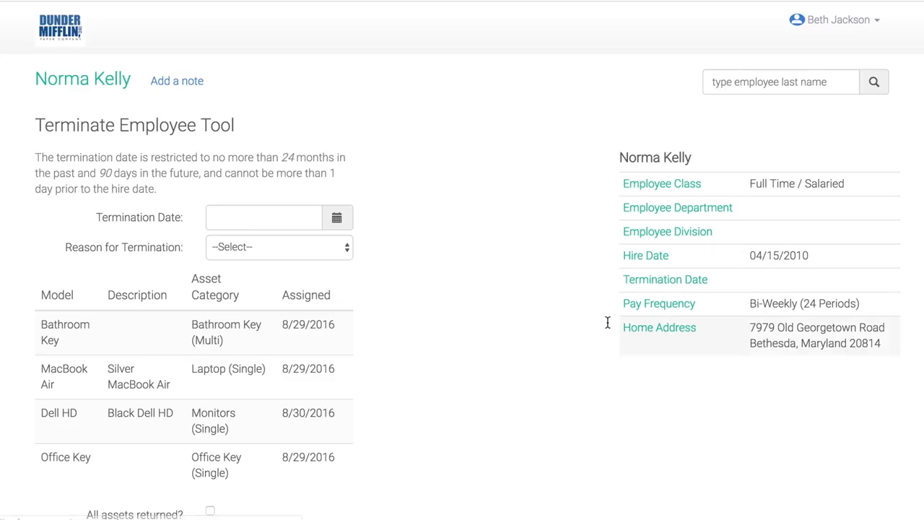
Step: Set the termination date to 08/30/2016 and the reason for termination to Voluntary Termination (18 months)
click(334, 221)
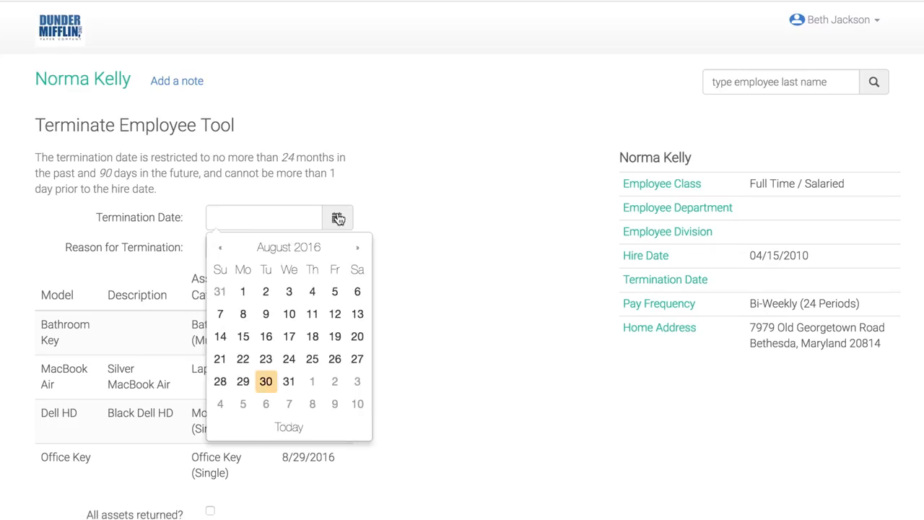
click(266, 382)
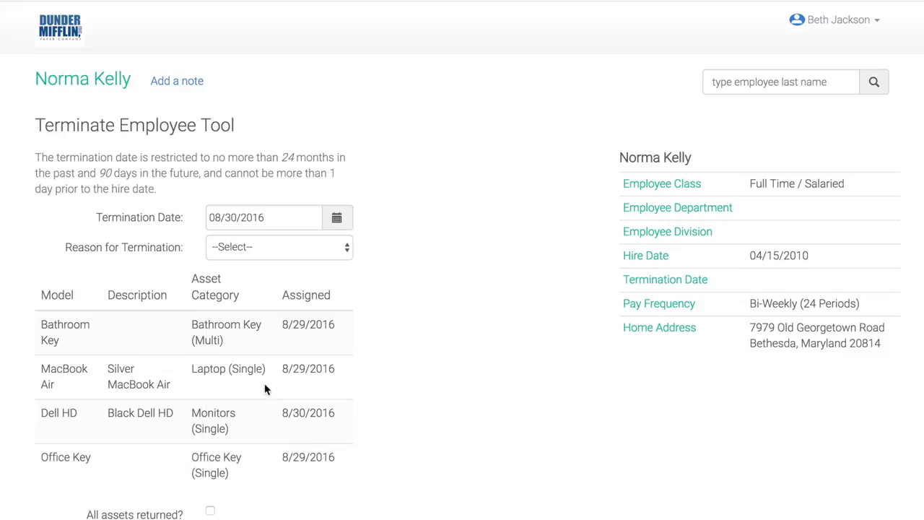
click(259, 253)
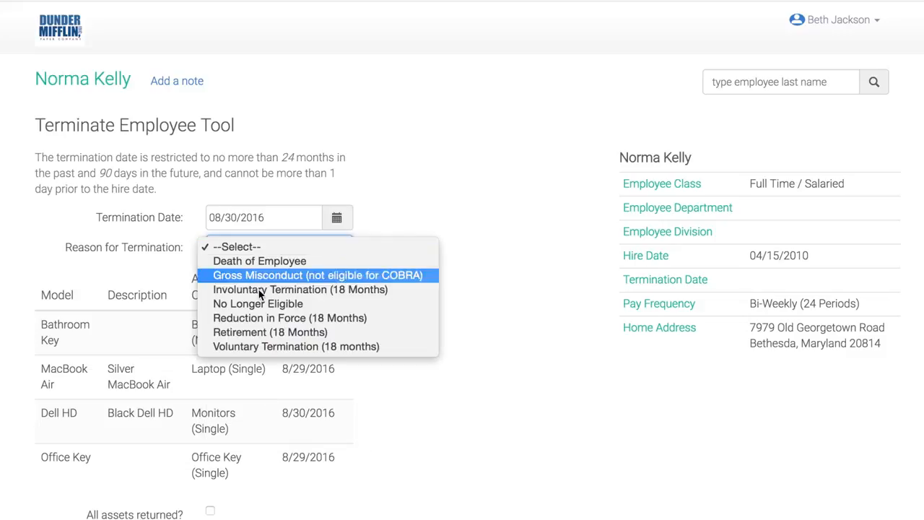
click(254, 346)
Step: Mark all of the employee's assets as returned, then terminate the employee and confirm the termination
scroll(240, 368, down, 2)
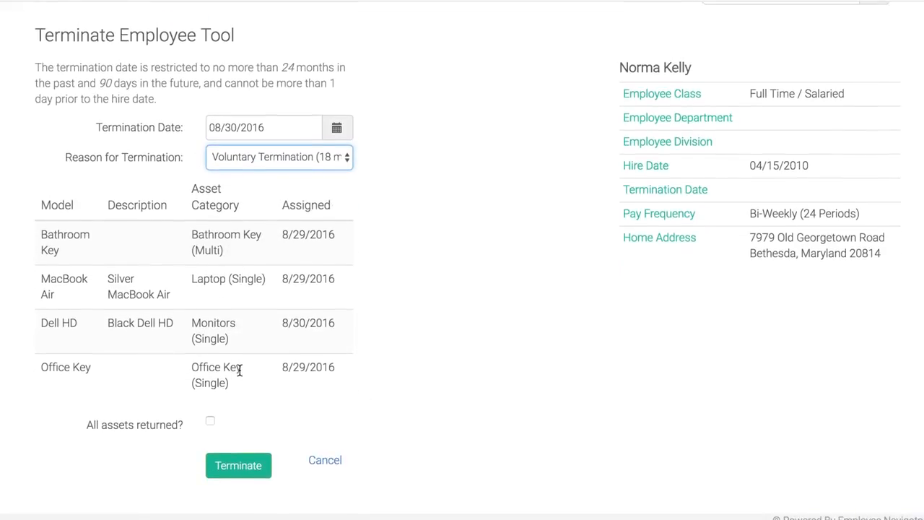
click(209, 422)
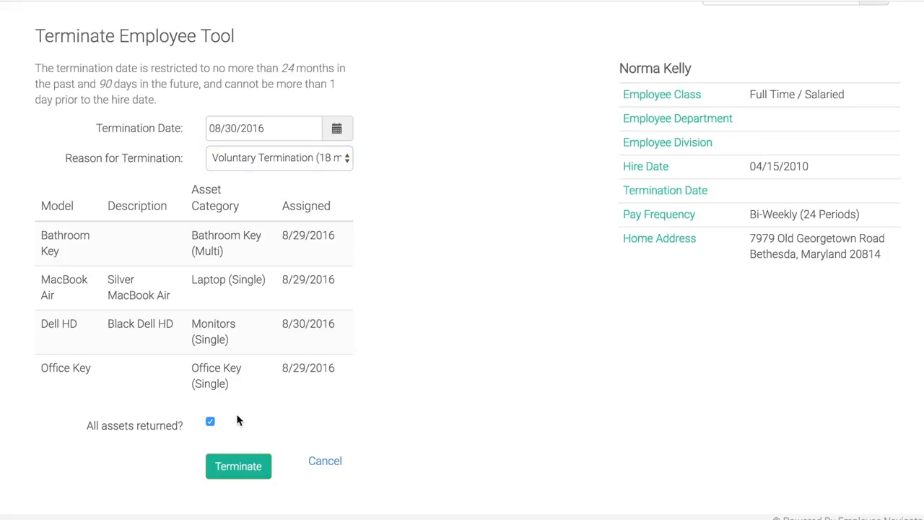
click(239, 465)
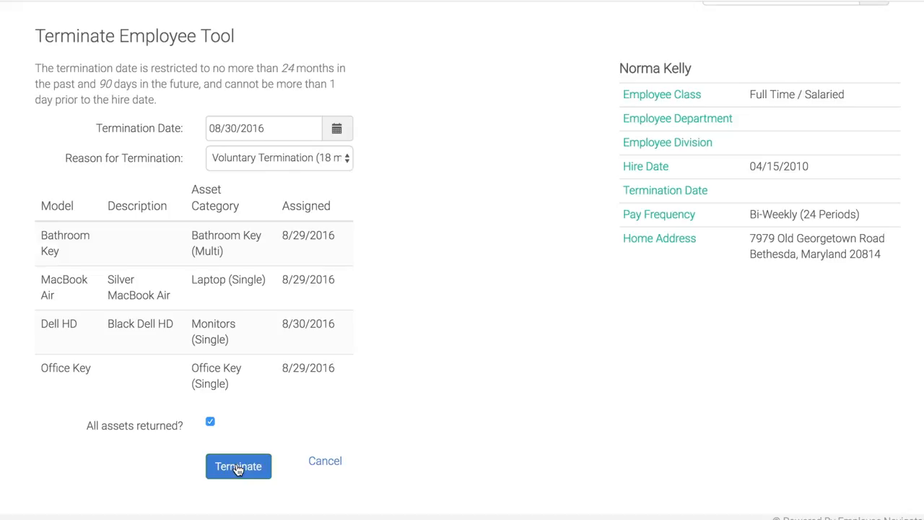
click(238, 467)
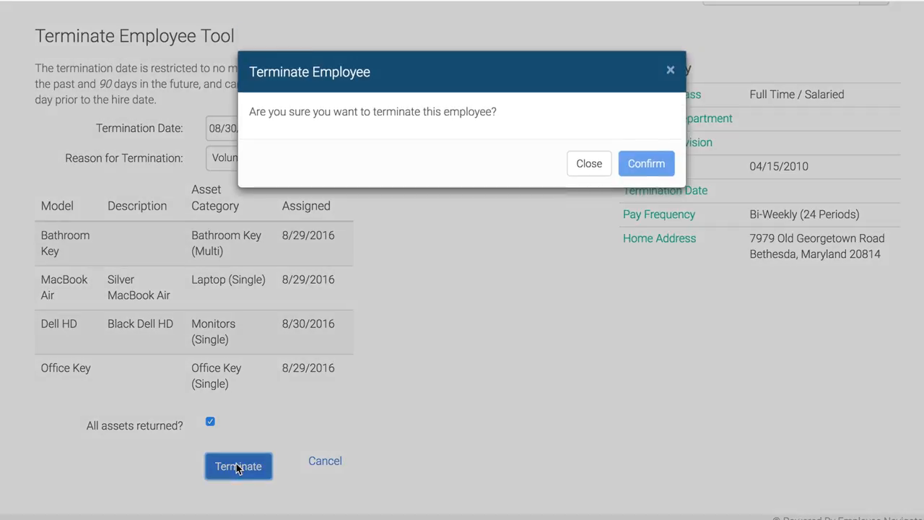
click(646, 164)
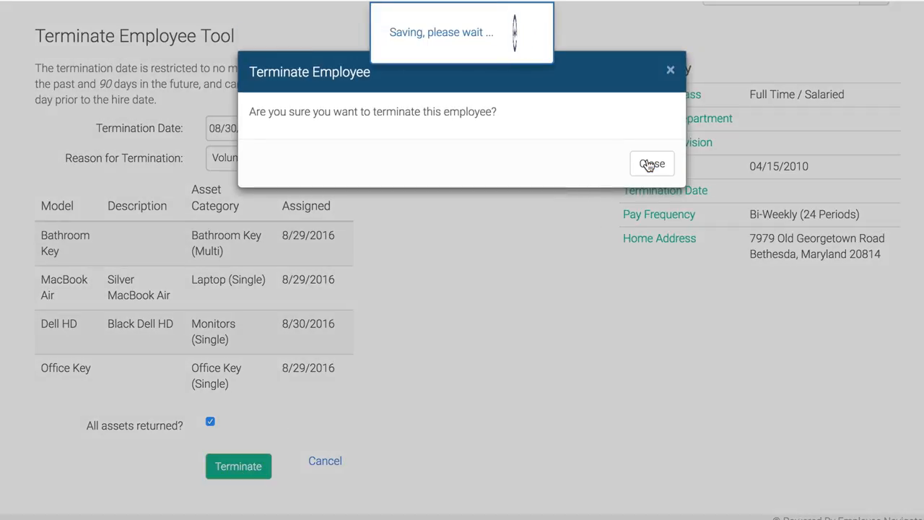